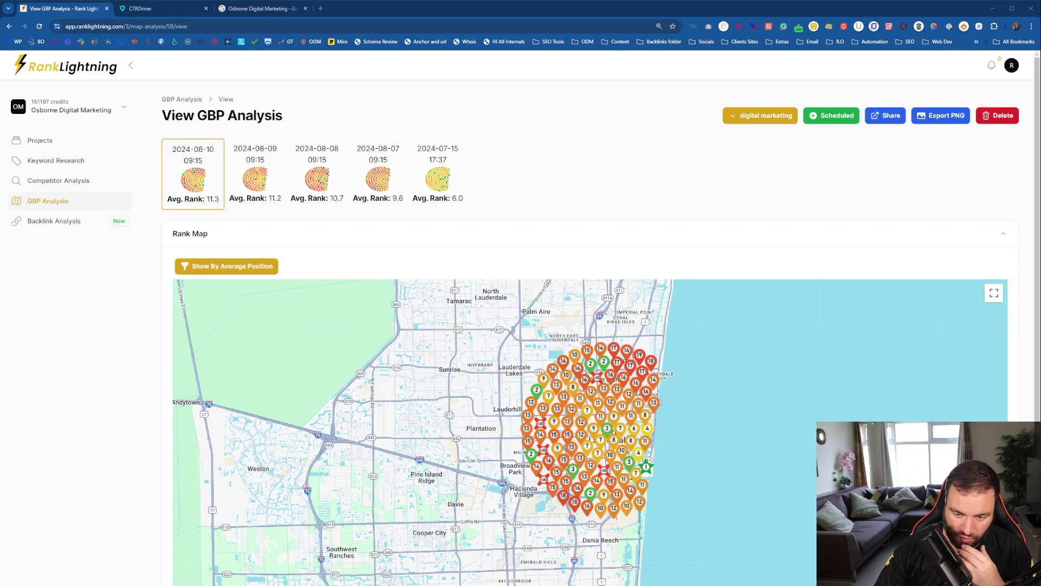
{"action": "scroll", "coordinate": [589, 366], "scroll_direction": "down", "scroll_amount": 2}
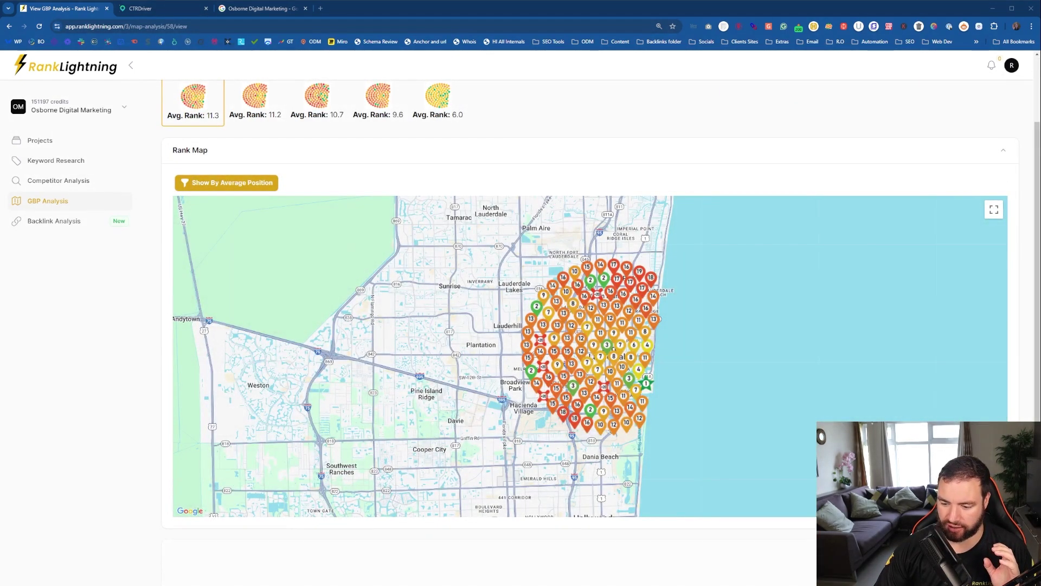
{"action": "scroll", "coordinate": [590, 341], "scroll_direction": "up", "scroll_amount": 2, "text": "ctrl"}
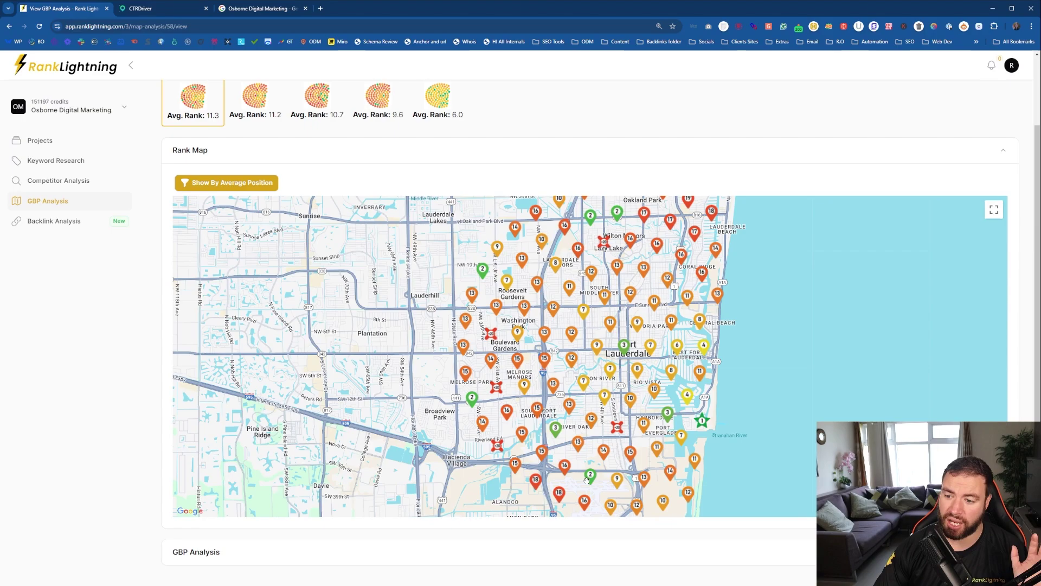
Step: Show the 2024-07-15 scan (Avg. Rank 6.0) on the Rank Map
{"action": "left_click", "coordinate": [427, 102]}
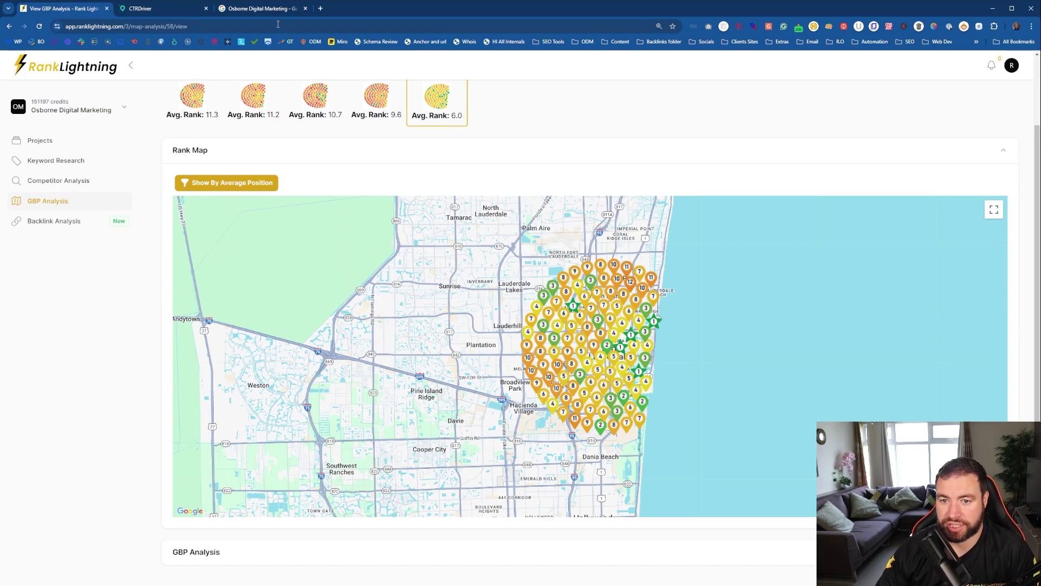
Step: Go to the Google search tab and open the business profile's Performance stats
{"action": "left_click", "coordinate": [268, 8]}
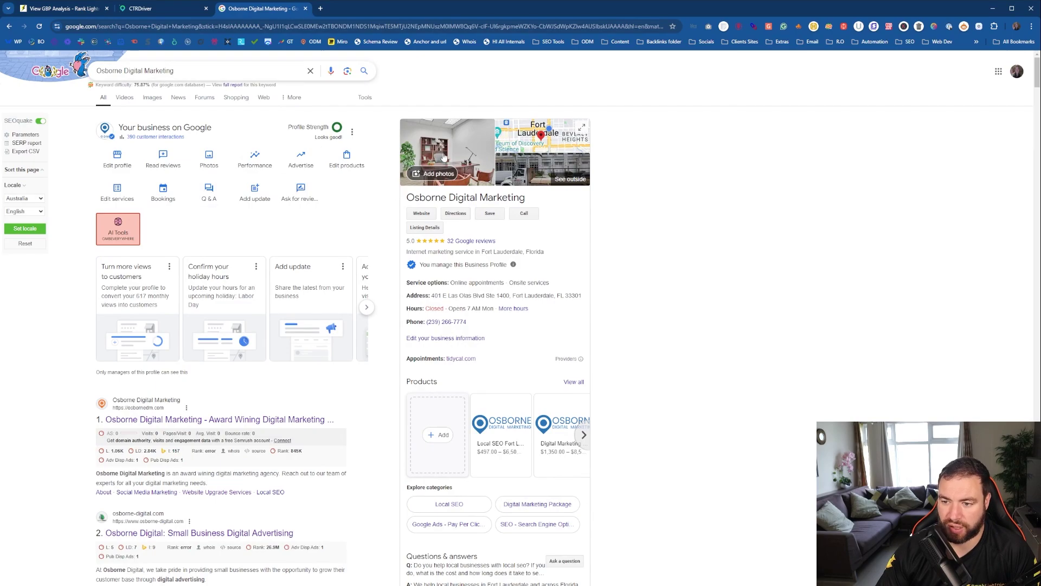
{"action": "left_click", "coordinate": [254, 156]}
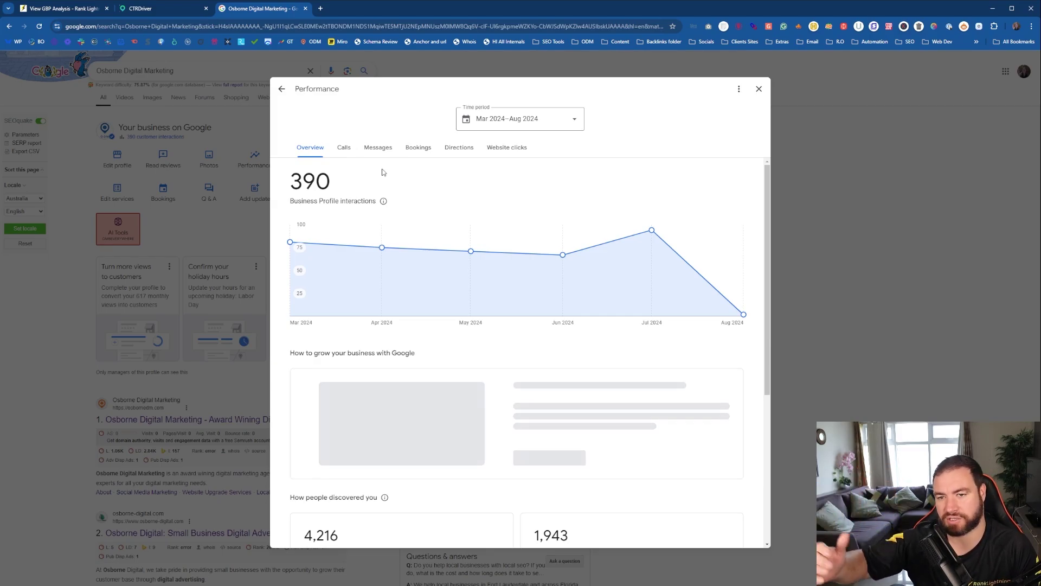
Step: Set the reporting period to July 2024 and highlight the Google Search mobile figure
{"action": "left_click", "coordinate": [537, 119]}
{"action": "left_click", "coordinate": [520, 176]}
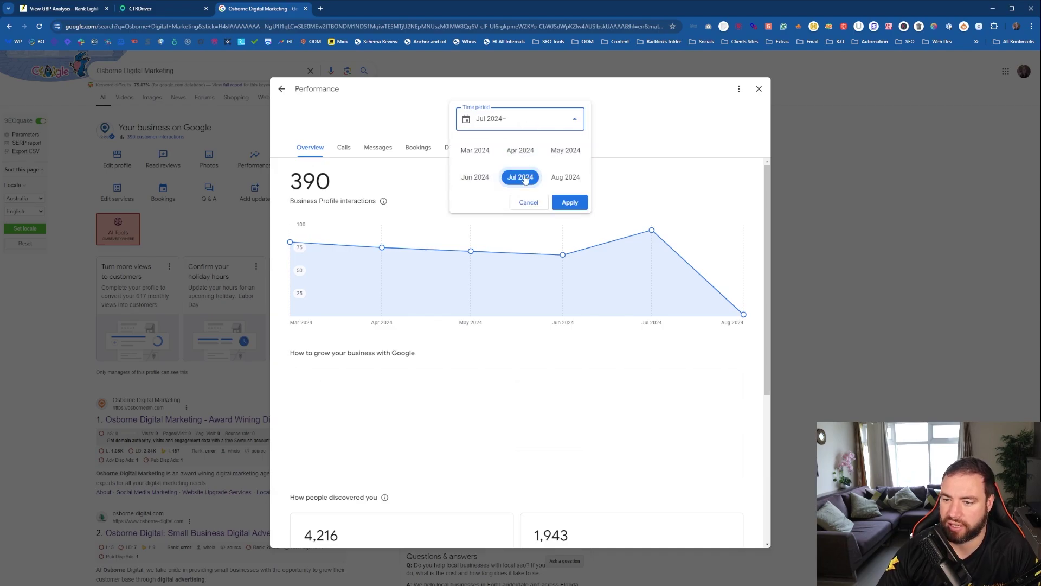
{"action": "left_click", "coordinate": [569, 203]}
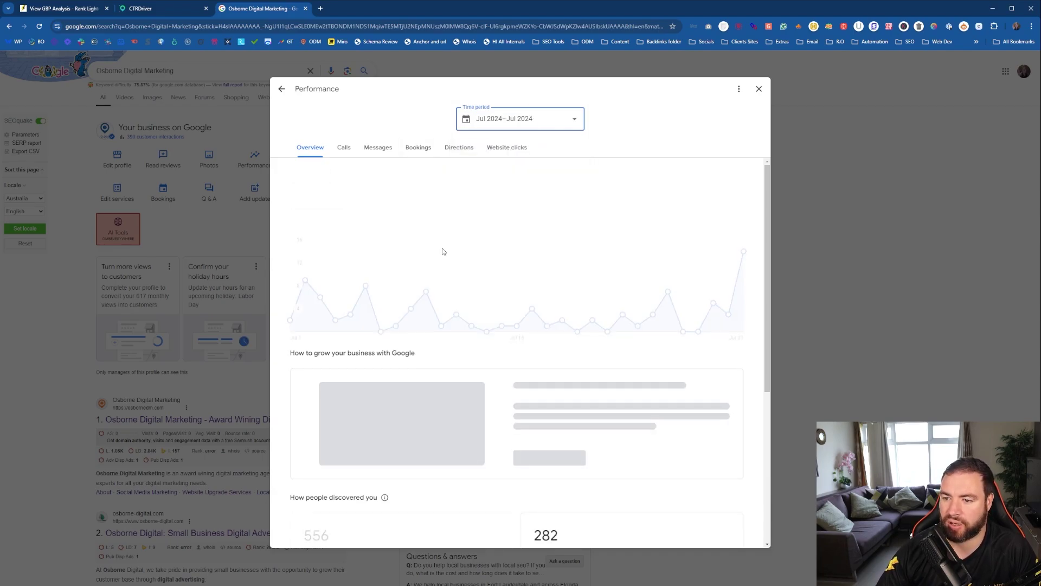
{"action": "scroll", "coordinate": [485, 332], "scroll_direction": "down", "scroll_amount": 3}
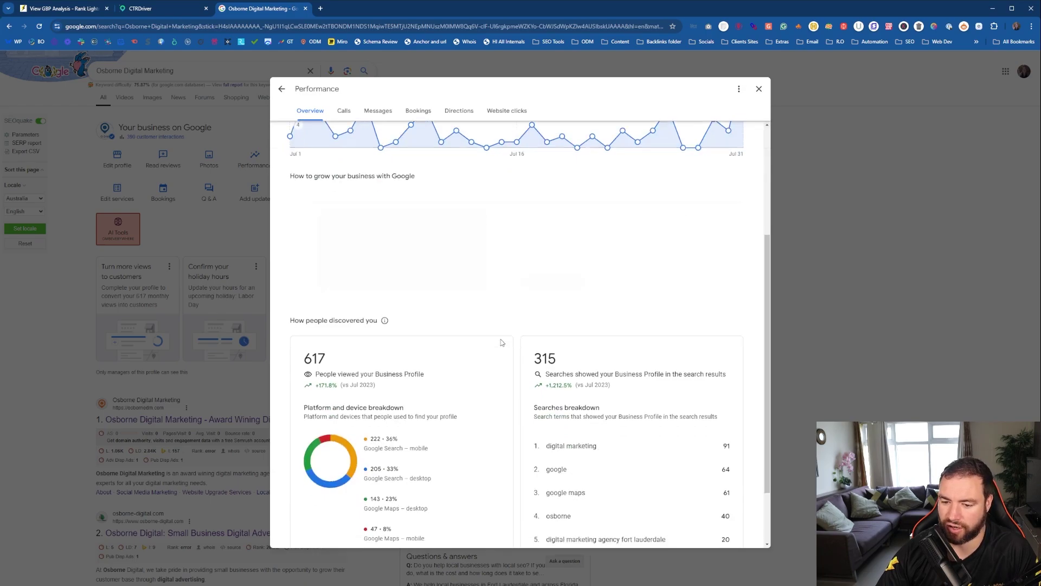
{"action": "scroll", "coordinate": [496, 334], "scroll_direction": "down", "scroll_amount": 3}
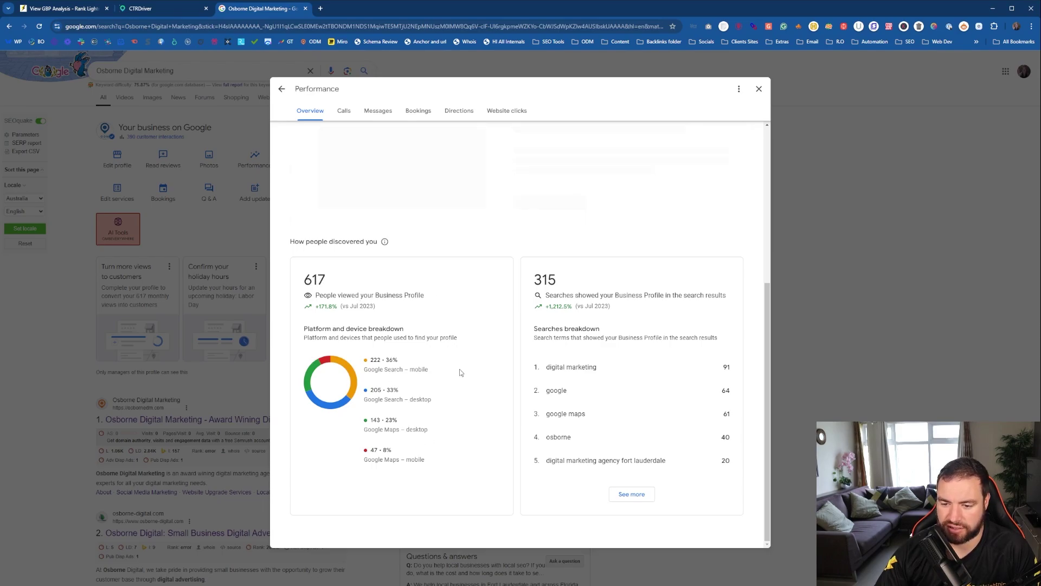
{"action": "double_click", "coordinate": [390, 359]}
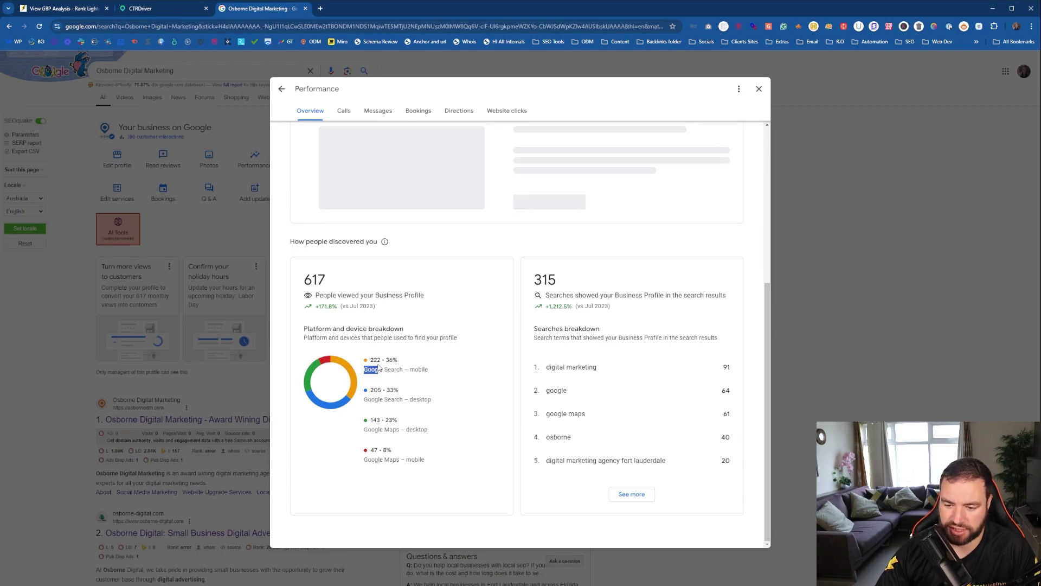
{"action": "left_click", "coordinate": [399, 396]}
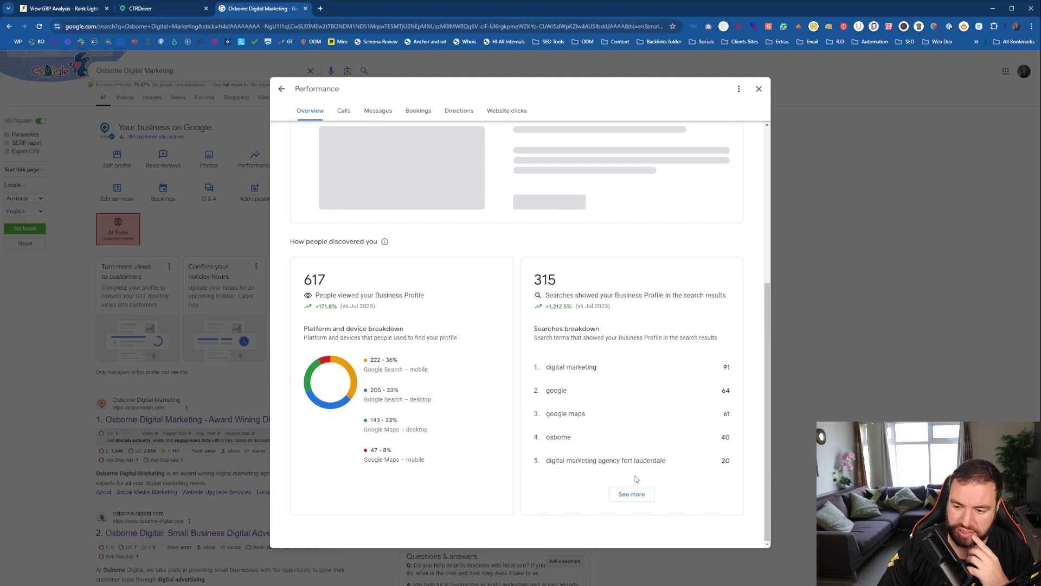
Step: Open the full searches breakdown and highlight the 'osborne digital marketing' count and term
{"action": "left_click", "coordinate": [632, 496]}
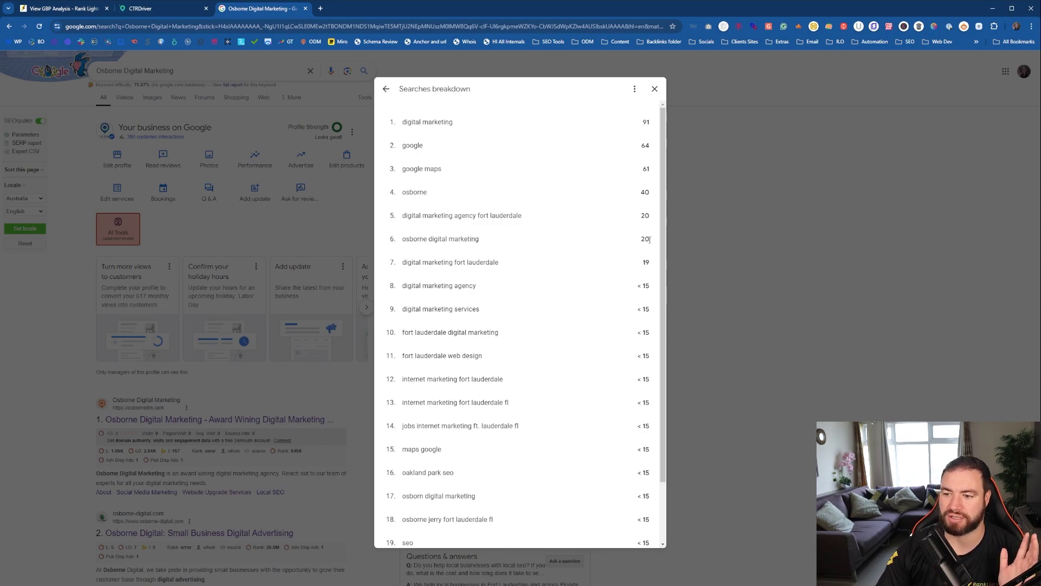
{"action": "left_click_drag", "start_coordinate": [651, 240], "coordinate": [399, 242]}
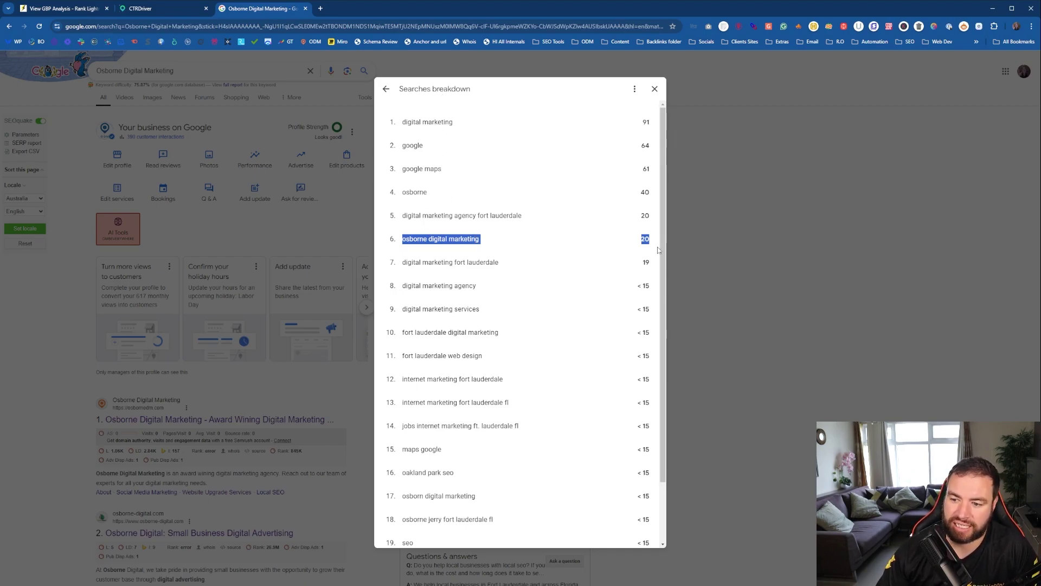
{"action": "scroll", "coordinate": [528, 294], "scroll_direction": "down", "scroll_amount": 2}
{"action": "scroll", "coordinate": [505, 318], "scroll_direction": "down", "scroll_amount": 1}
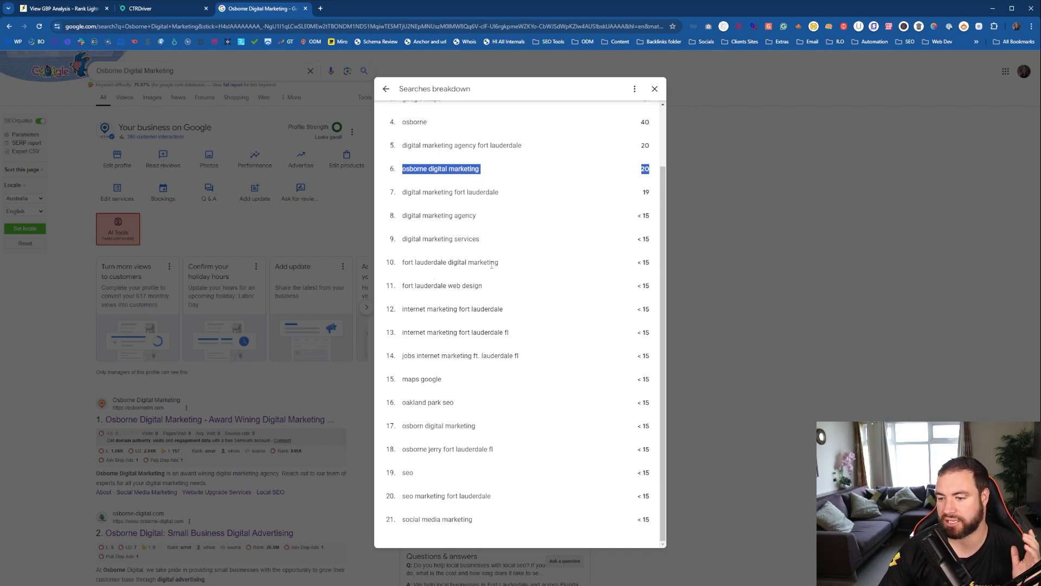
{"action": "scroll", "coordinate": [494, 240], "scroll_direction": "up", "scroll_amount": 3}
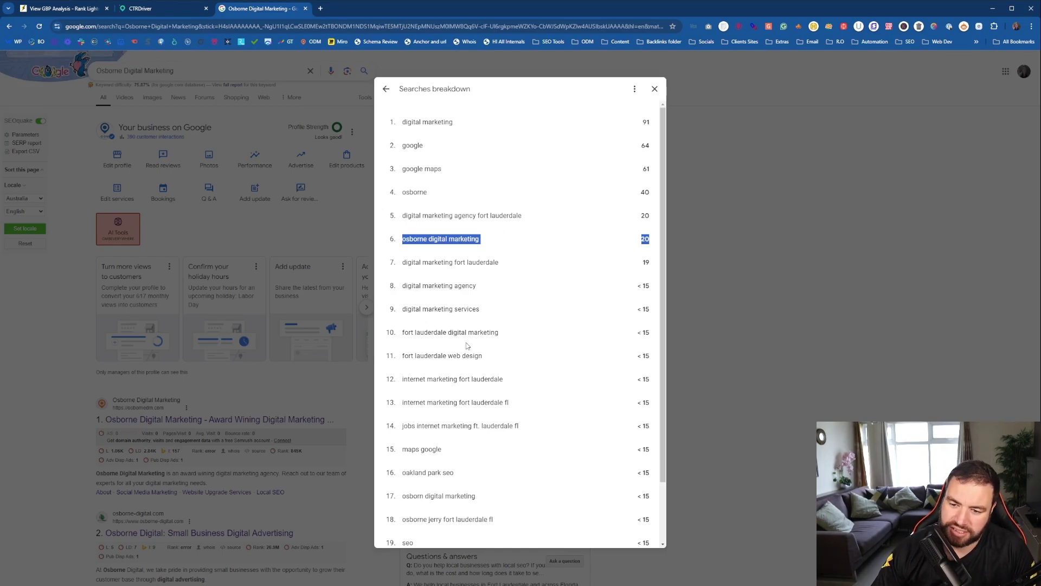
{"action": "left_click", "coordinate": [497, 242]}
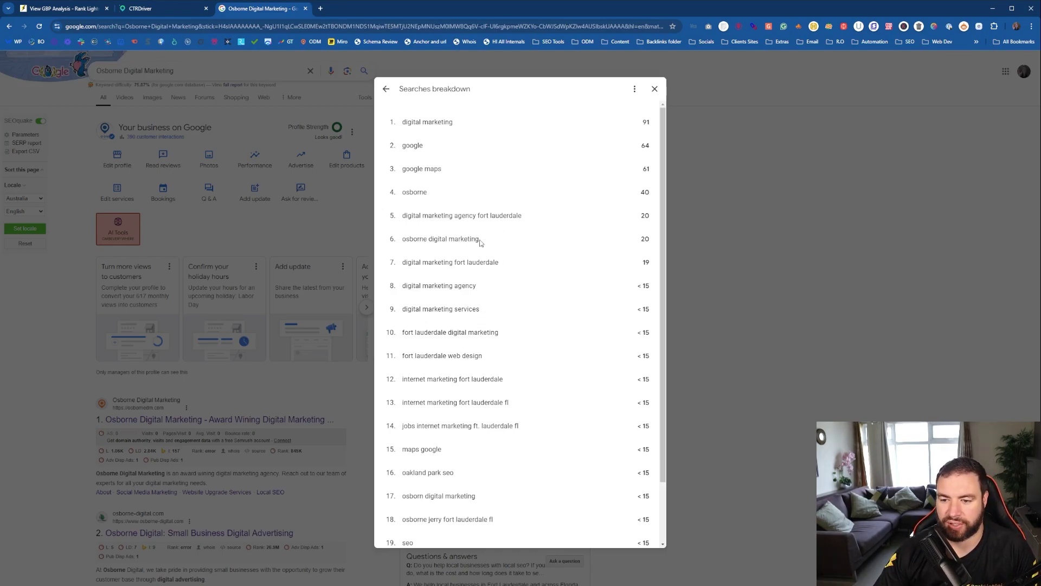
{"action": "left_click_drag", "start_coordinate": [486, 240], "coordinate": [394, 243]}
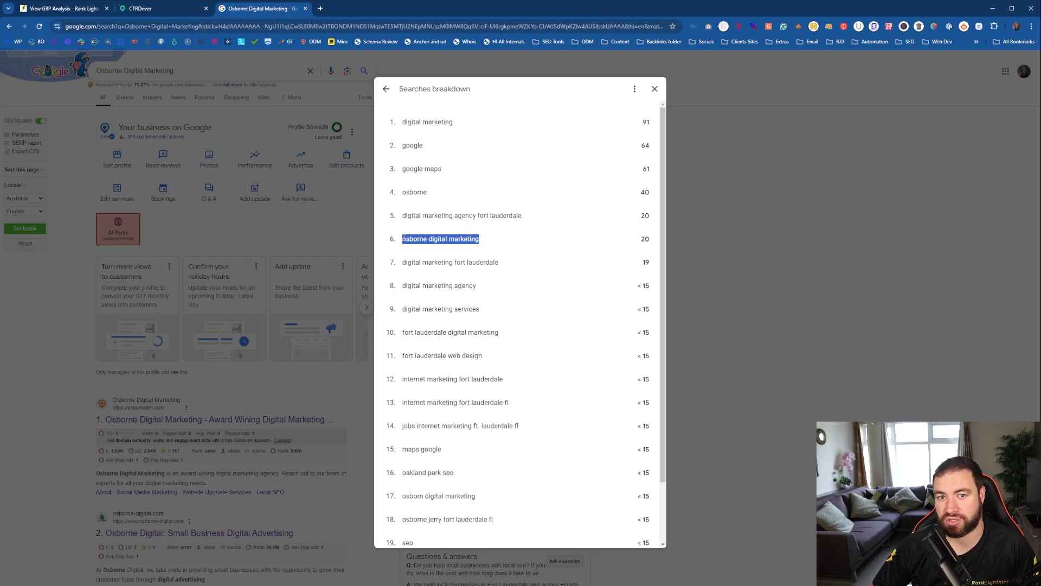
{"action": "left_click", "coordinate": [483, 253]}
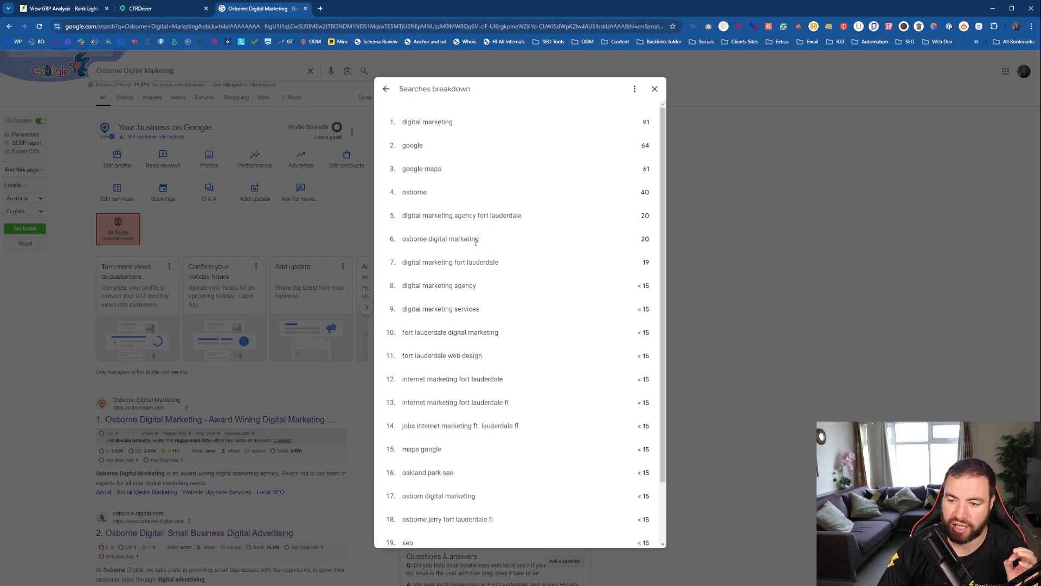
Step: Highlight the 'osborne digital marketing' and 'digital marketing agency fort lauderdale' queries in turn
{"action": "left_click_drag", "start_coordinate": [479, 238], "coordinate": [403, 239]}
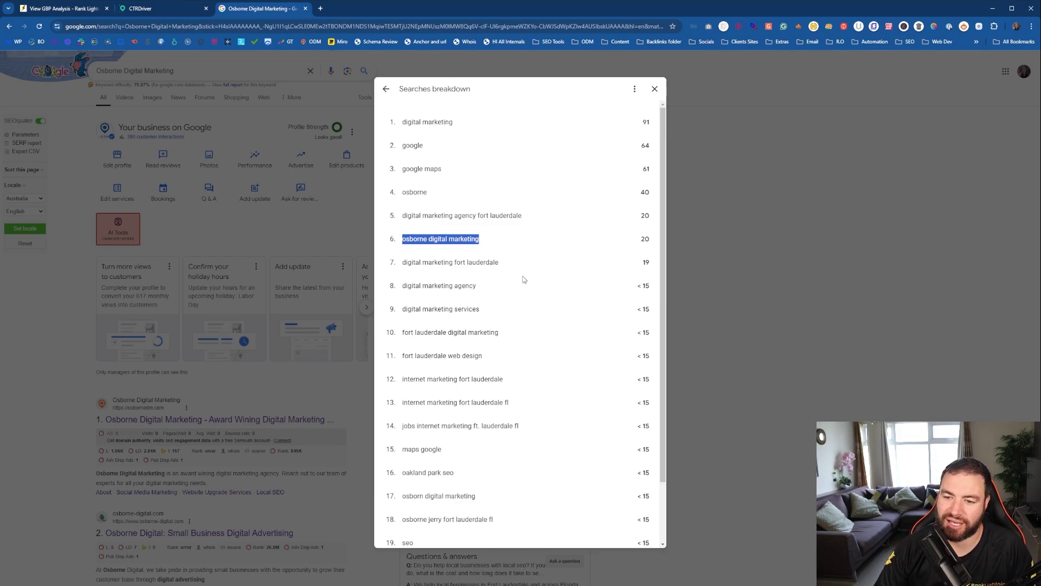
{"action": "left_click_drag", "start_coordinate": [404, 216], "coordinate": [533, 216]}
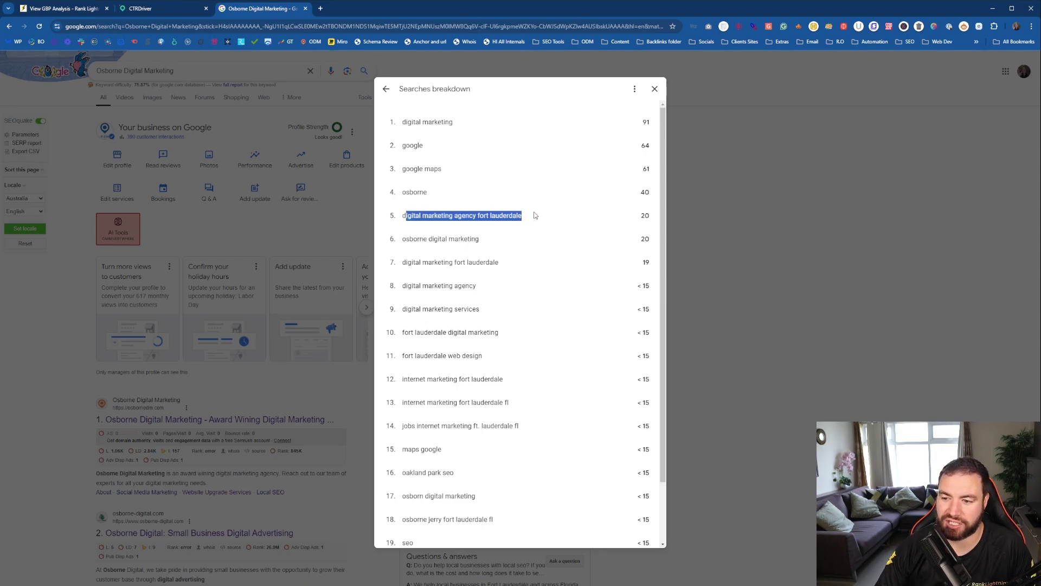
{"action": "left_click", "coordinate": [534, 215]}
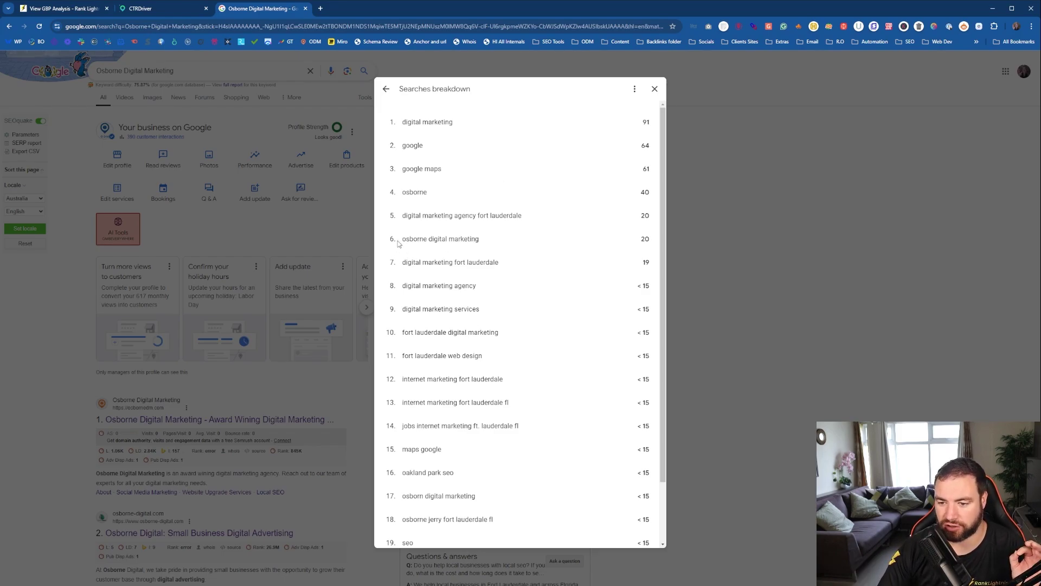
{"action": "left_click_drag", "start_coordinate": [401, 239], "coordinate": [486, 238]}
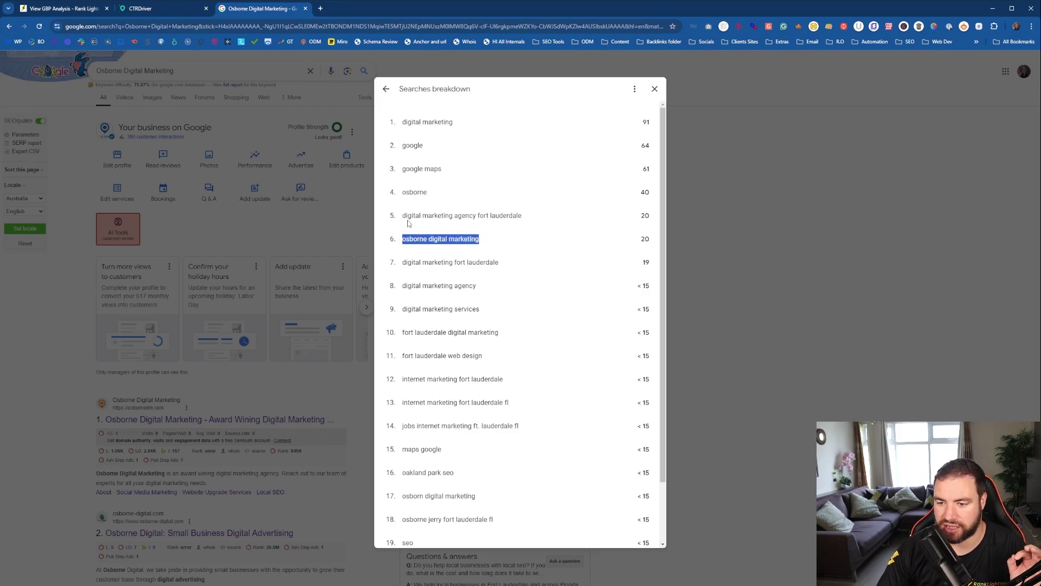
{"action": "left_click_drag", "start_coordinate": [406, 214], "coordinate": [531, 215]}
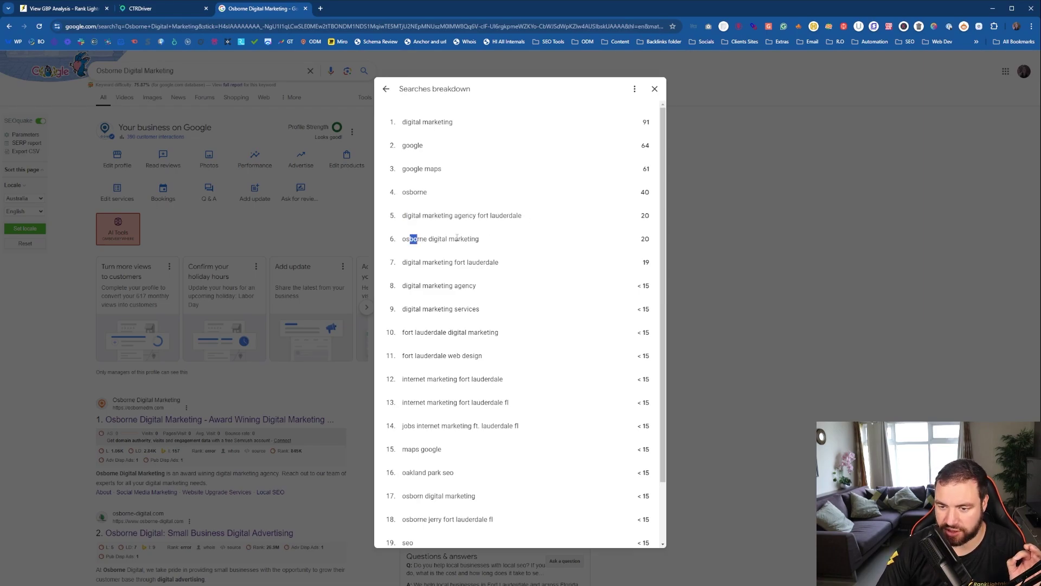
{"action": "left_click_drag", "start_coordinate": [409, 239], "coordinate": [480, 238]}
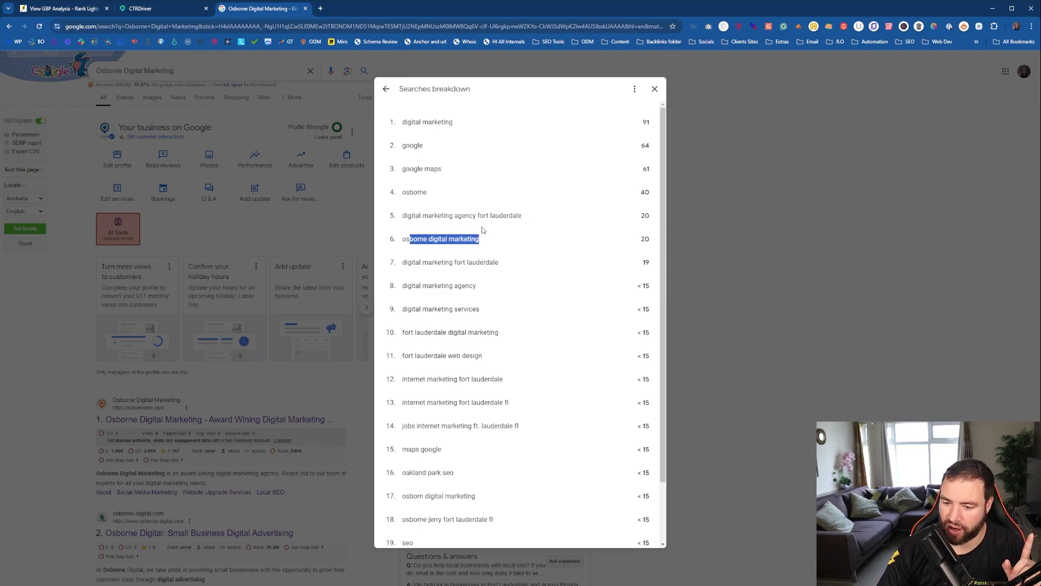
{"action": "scroll", "coordinate": [482, 229], "scroll_direction": "down", "scroll_amount": 2}
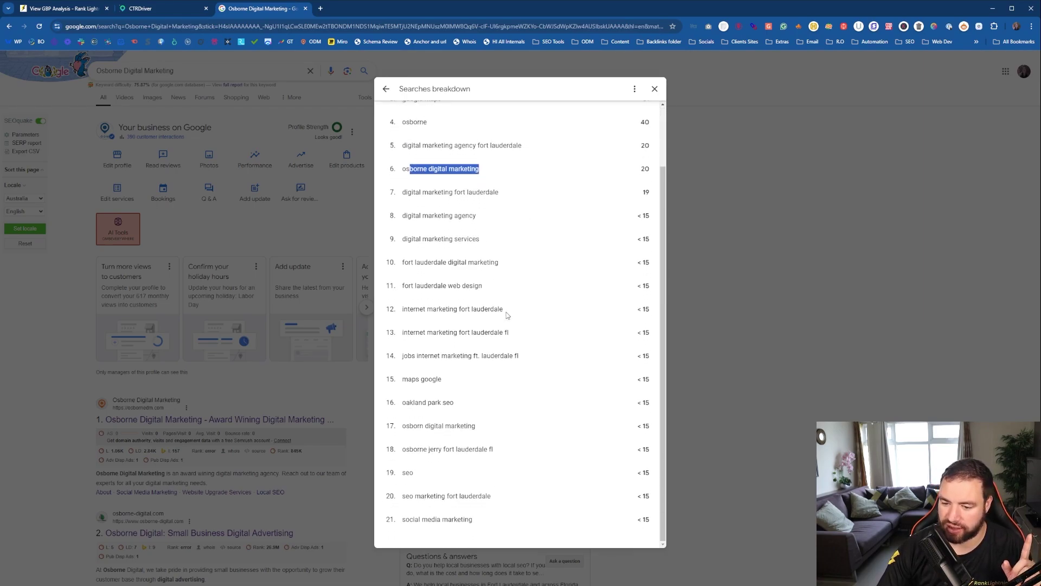
{"action": "left_click", "coordinate": [415, 473]}
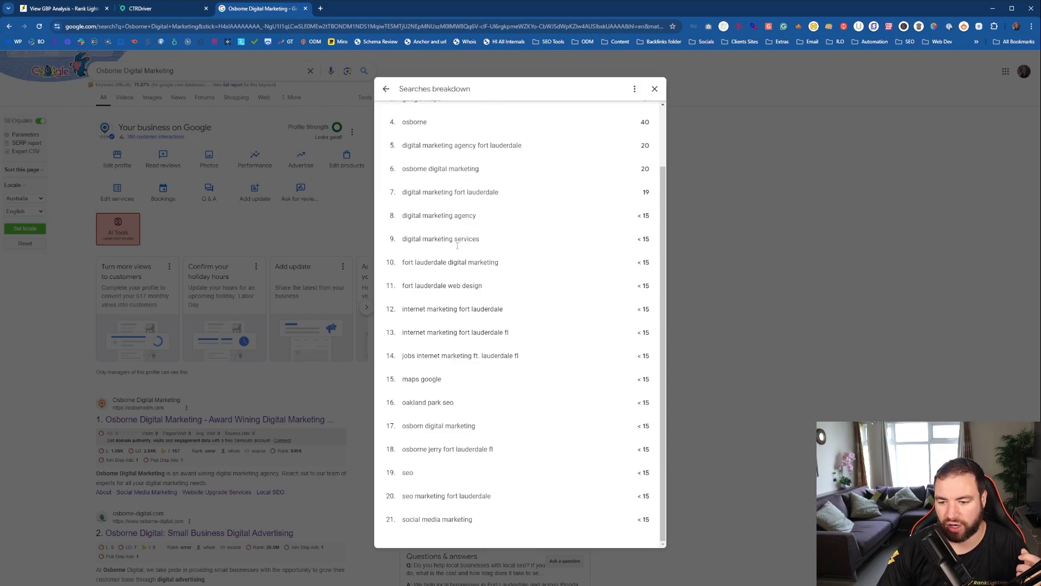
{"action": "left_click_drag", "start_coordinate": [402, 496], "coordinate": [503, 495]}
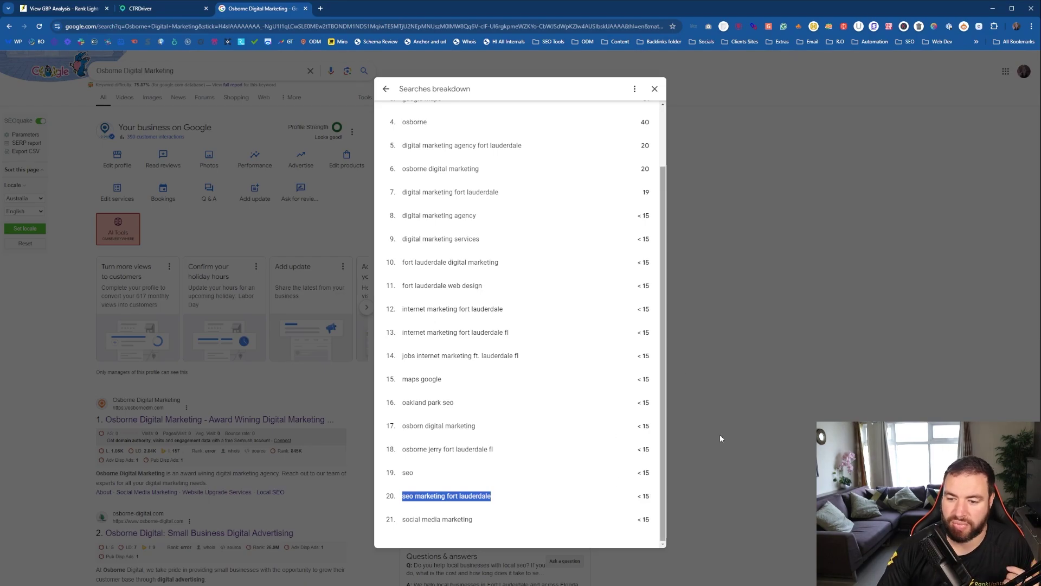
{"action": "scroll", "coordinate": [496, 366], "scroll_direction": "up", "scroll_amount": 1}
{"action": "scroll", "coordinate": [497, 366], "scroll_direction": "up", "scroll_amount": 3}
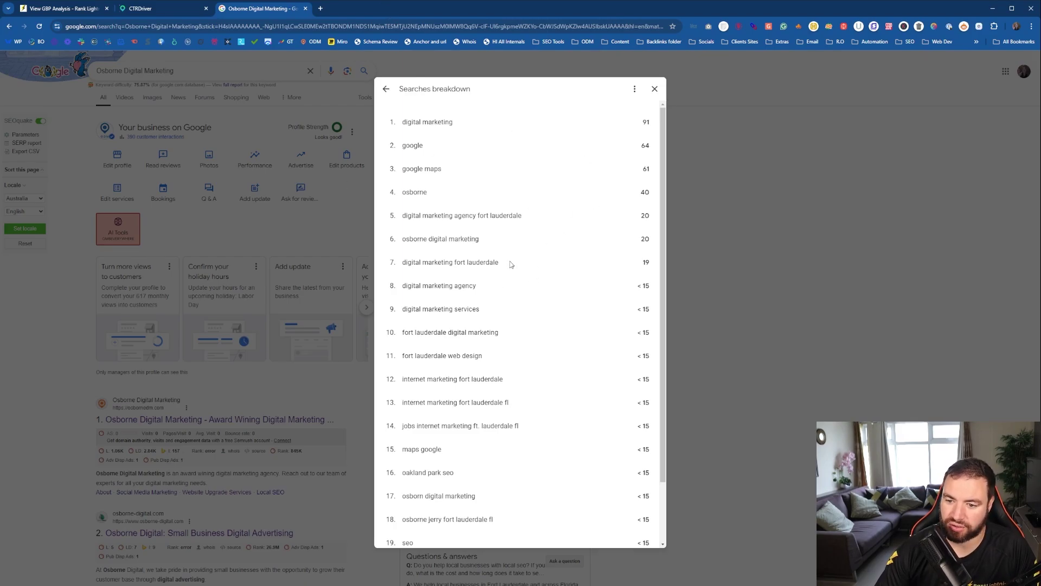
{"action": "left_click_drag", "start_coordinate": [480, 238], "coordinate": [401, 238]}
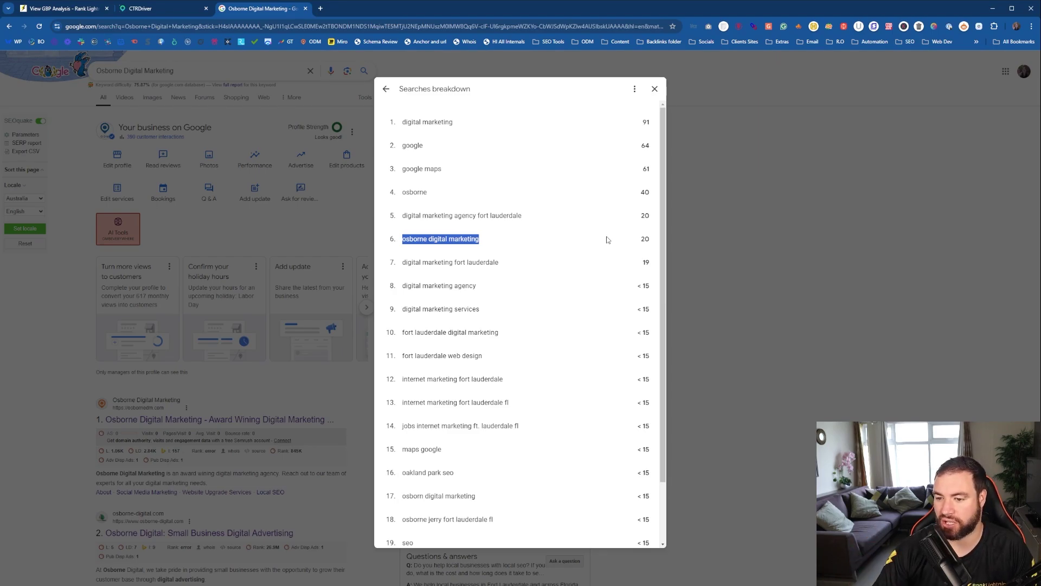
{"action": "left_click", "coordinate": [525, 251]}
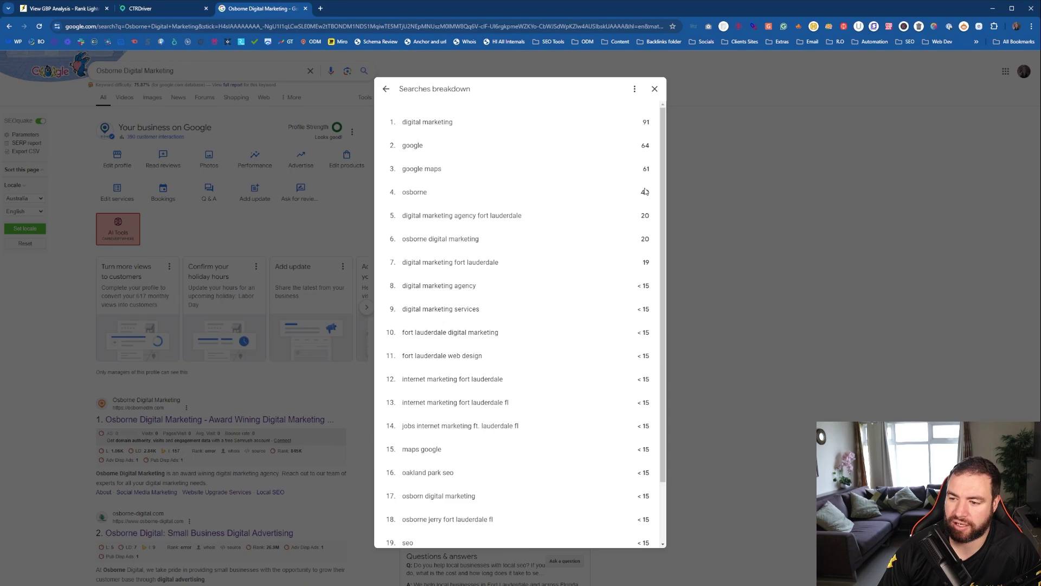
Step: Highlight the '20' search count on row 5, then deselect it
{"action": "left_click_drag", "start_coordinate": [651, 215], "coordinate": [631, 218]}
{"action": "left_click", "coordinate": [624, 235]}
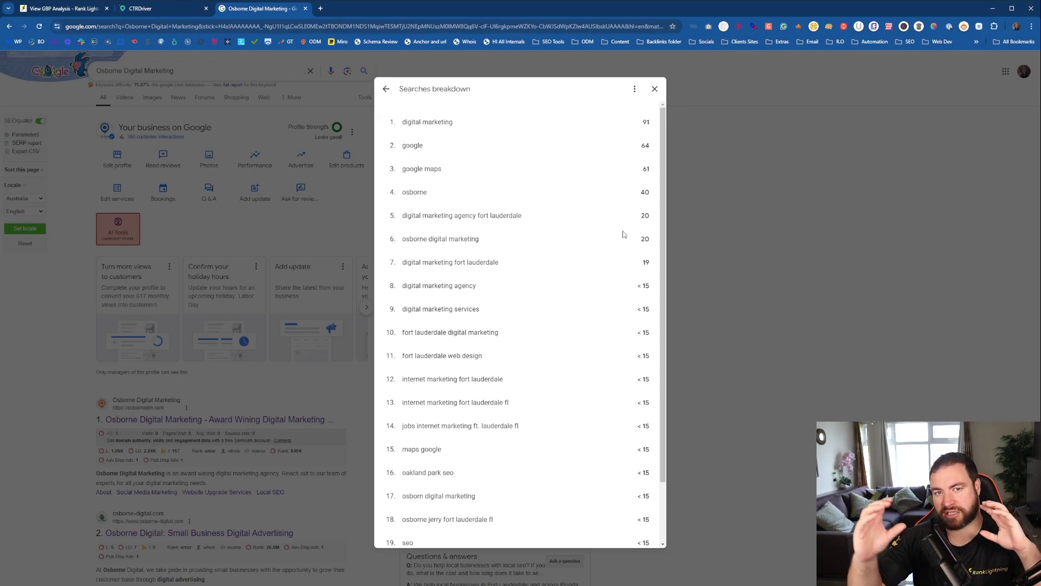
{"action": "key", "text": "ctrl+shift+Tab"}
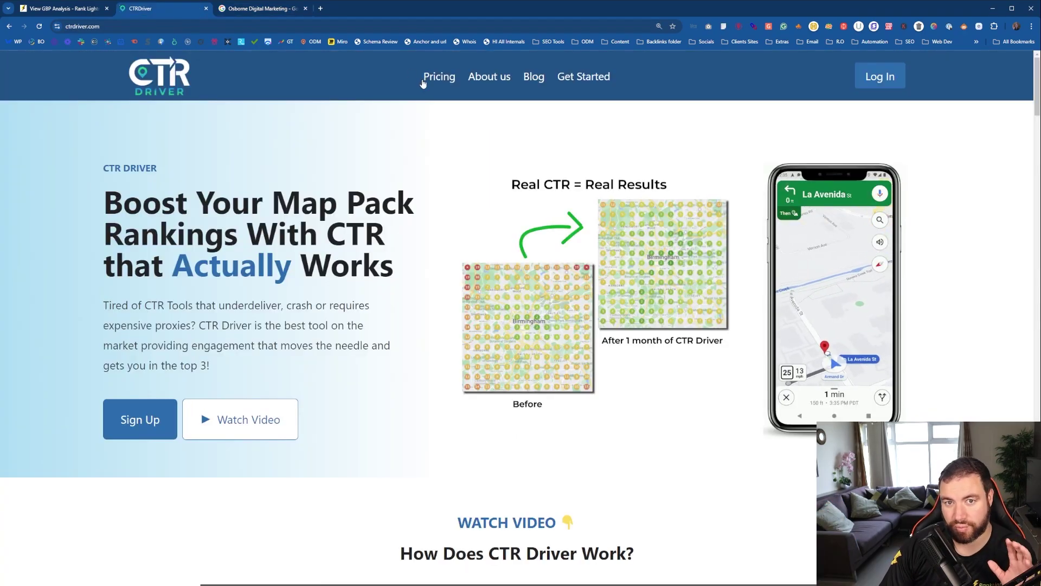